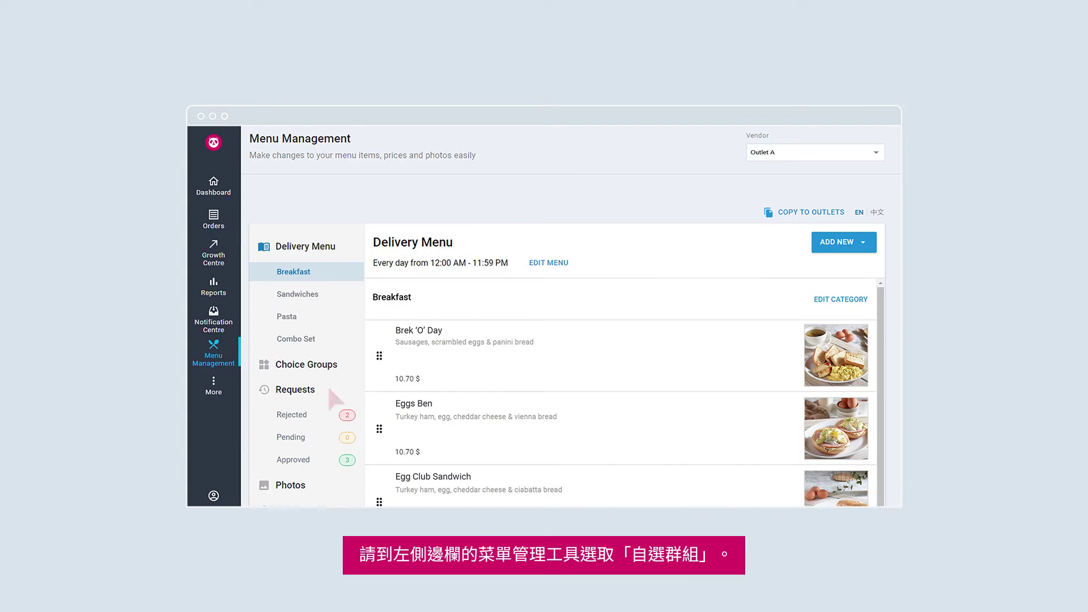
From the Choice Groups list in Menu Management, begin a blank new choice group.
{"action": "left_click", "coordinate": [304, 366]}
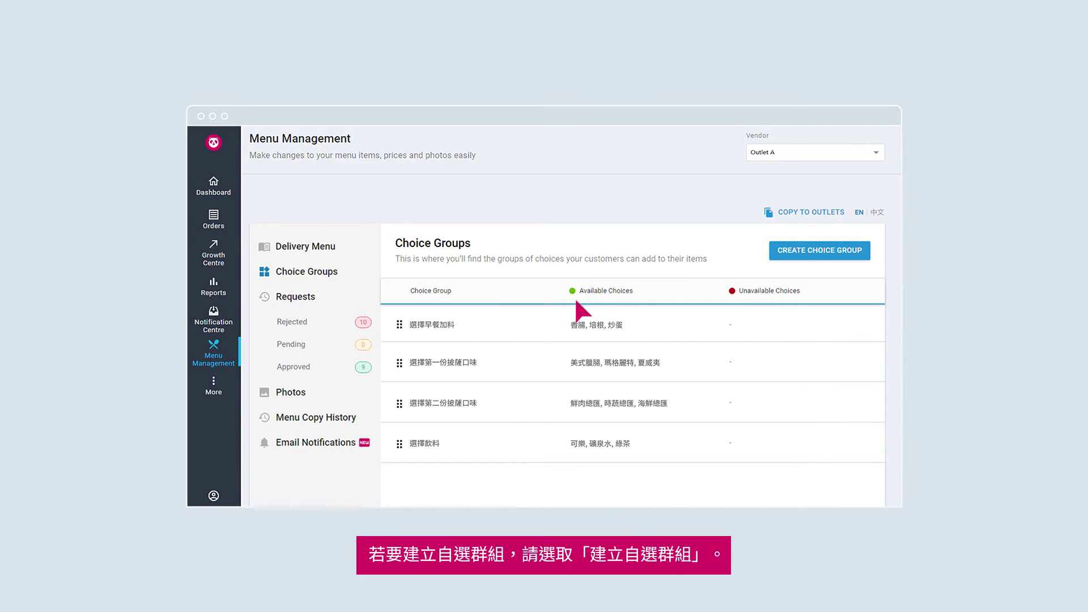
{"action": "left_click", "coordinate": [822, 248]}
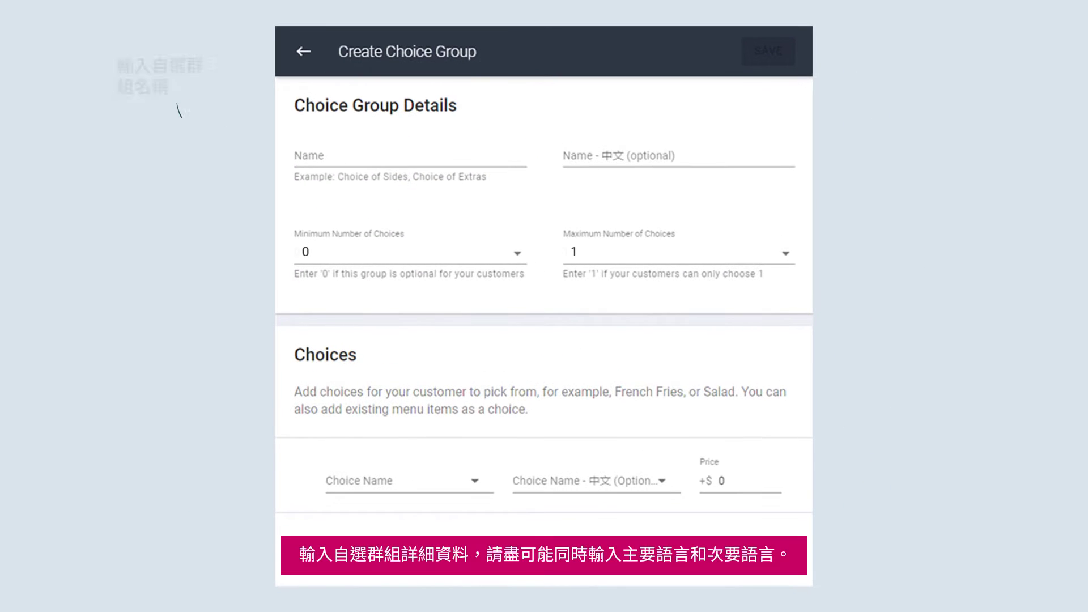
Name the group 選擇早餐飲料 / Choice of Breakfast's Drink and set minimum choices to 1.
{"action": "type", "text": "選擇早餐飲料"}
{"action": "left_click", "coordinate": [678, 156]}
{"action": "type", "text": "Choice of Breakfast's Drink"}
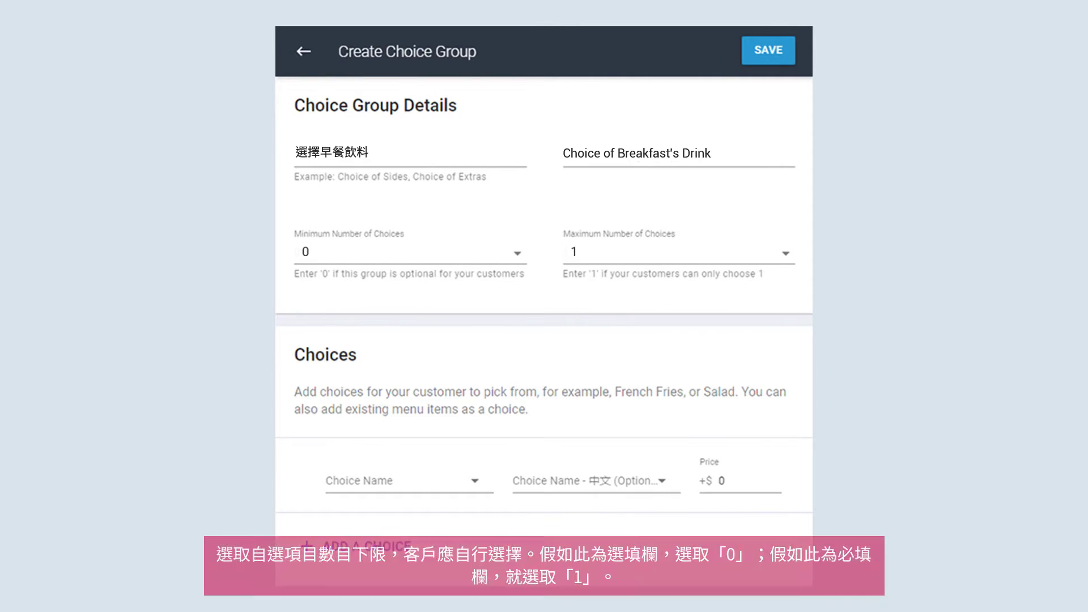
{"action": "left_click", "coordinate": [336, 247]}
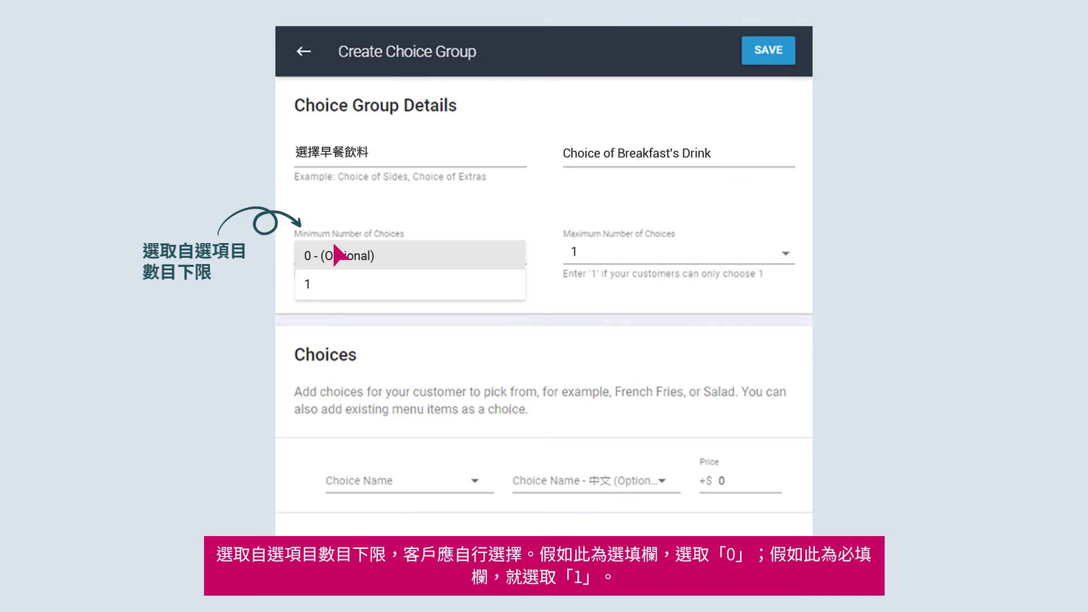
{"action": "left_click", "coordinate": [334, 278]}
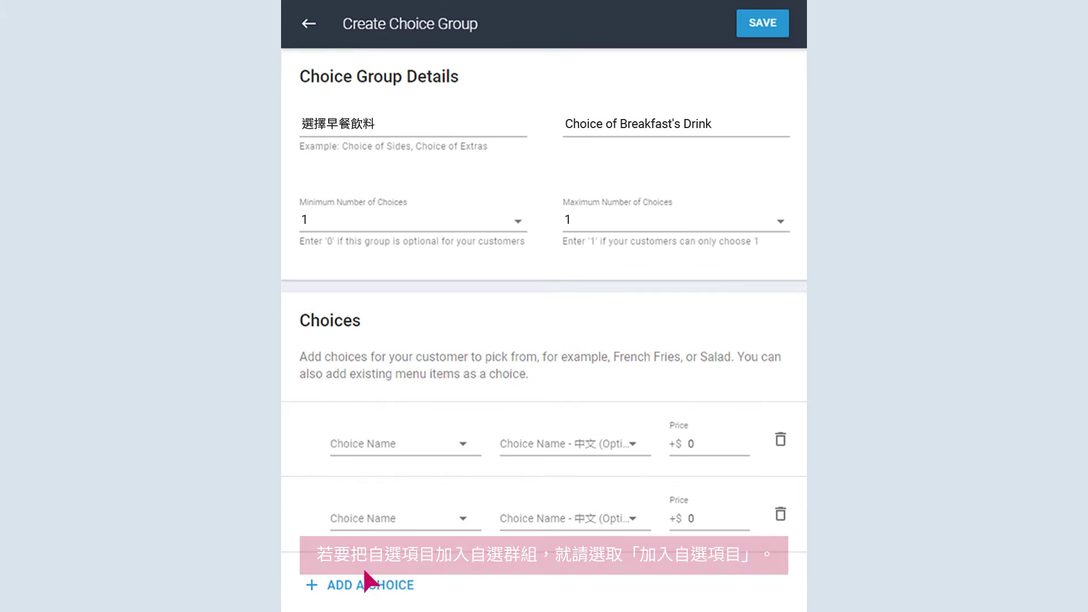
Add Hot Tea at no charge and Iced Tea and Iced Coffee at +$2, removing Hot Coffee.
{"action": "left_click", "coordinate": [365, 573]}
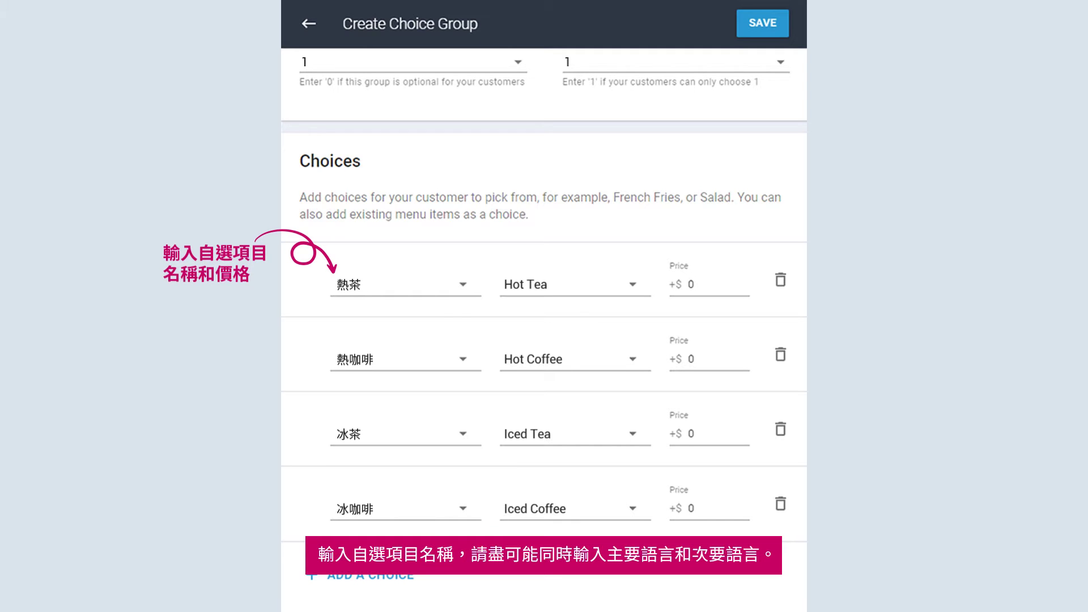
{"action": "left_click", "coordinate": [400, 351]}
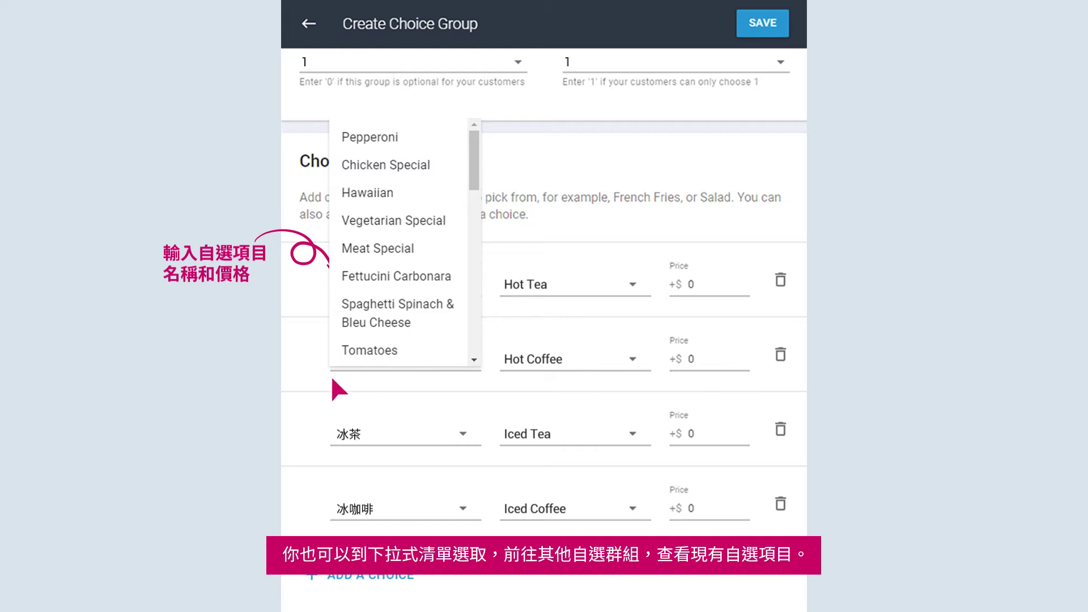
{"action": "left_click", "coordinate": [250, 407]}
{"action": "left_click", "coordinate": [715, 430]}
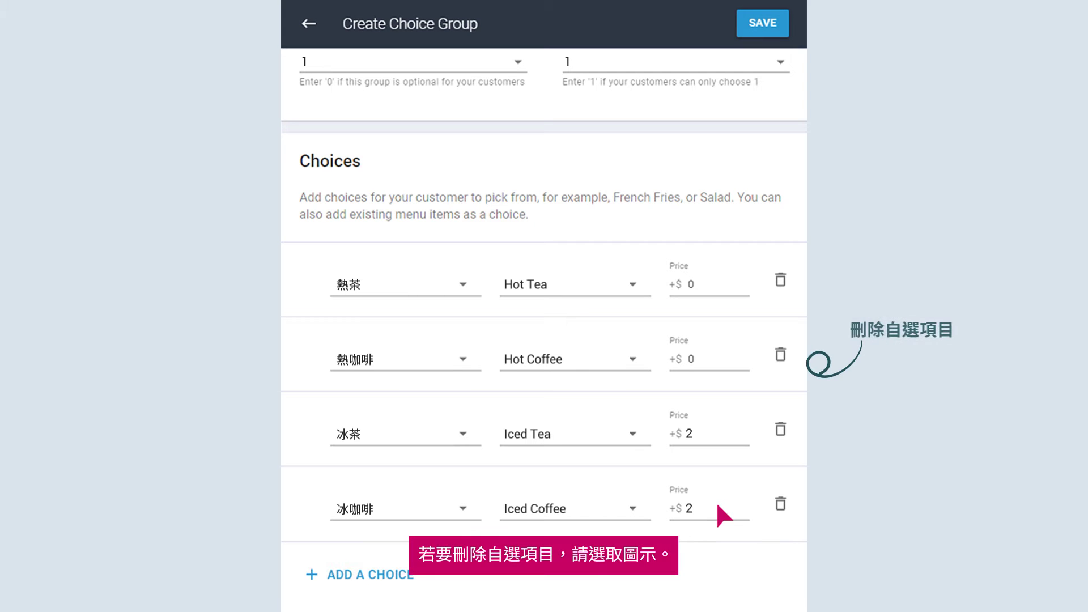
{"action": "left_click", "coordinate": [781, 355]}
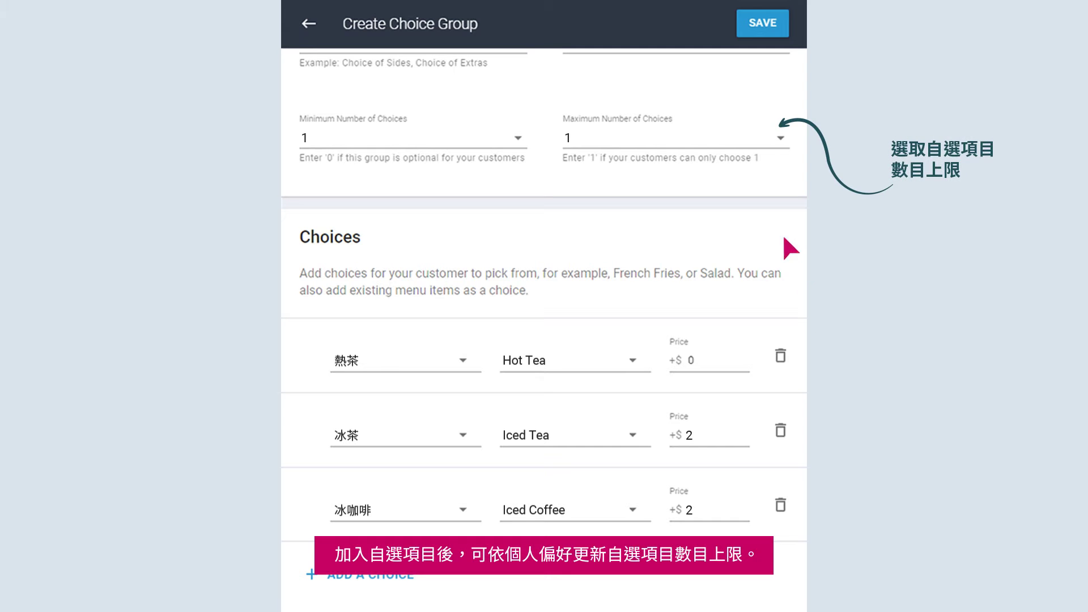
Keep maximum choices at 1 and save the new drinks choice group.
{"action": "left_click", "coordinate": [734, 132]}
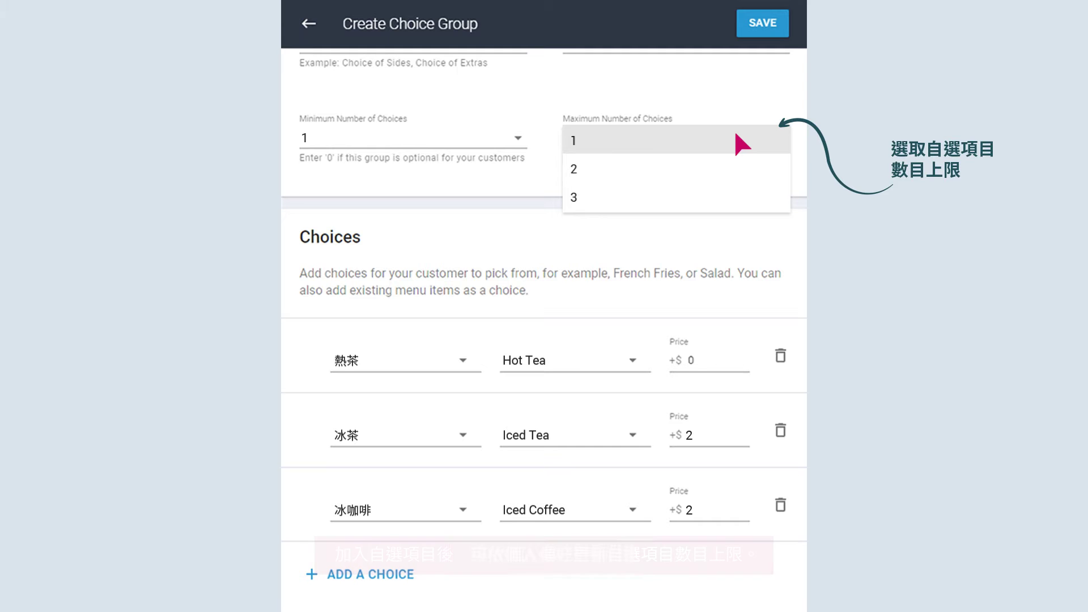
{"action": "left_click", "coordinate": [736, 136]}
{"action": "left_click", "coordinate": [762, 22]}
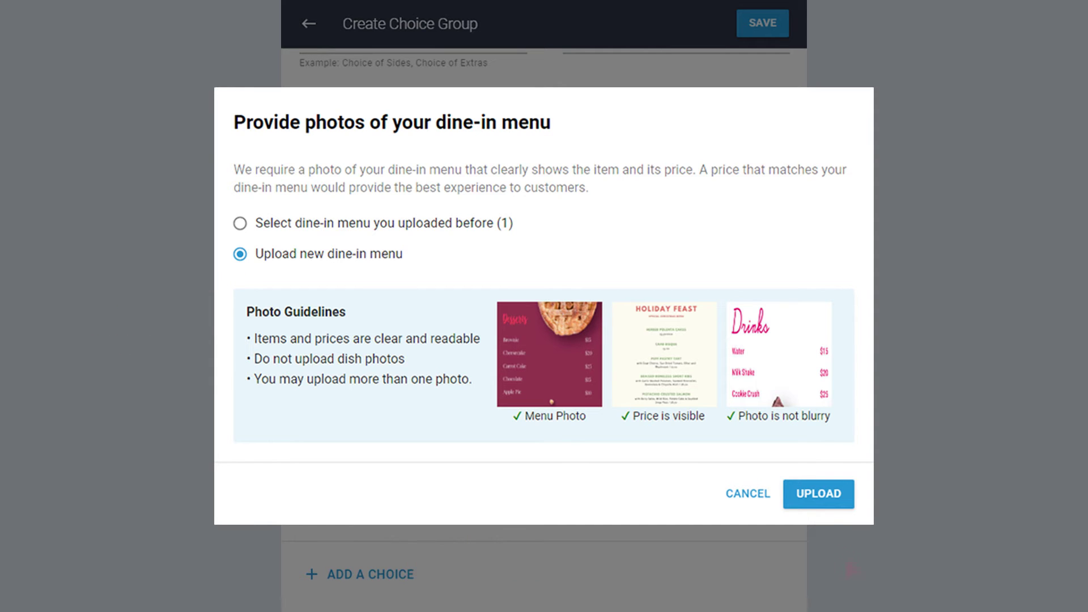
Upload menu.png as the new dine-in menu photo.
{"action": "left_click", "coordinate": [822, 496]}
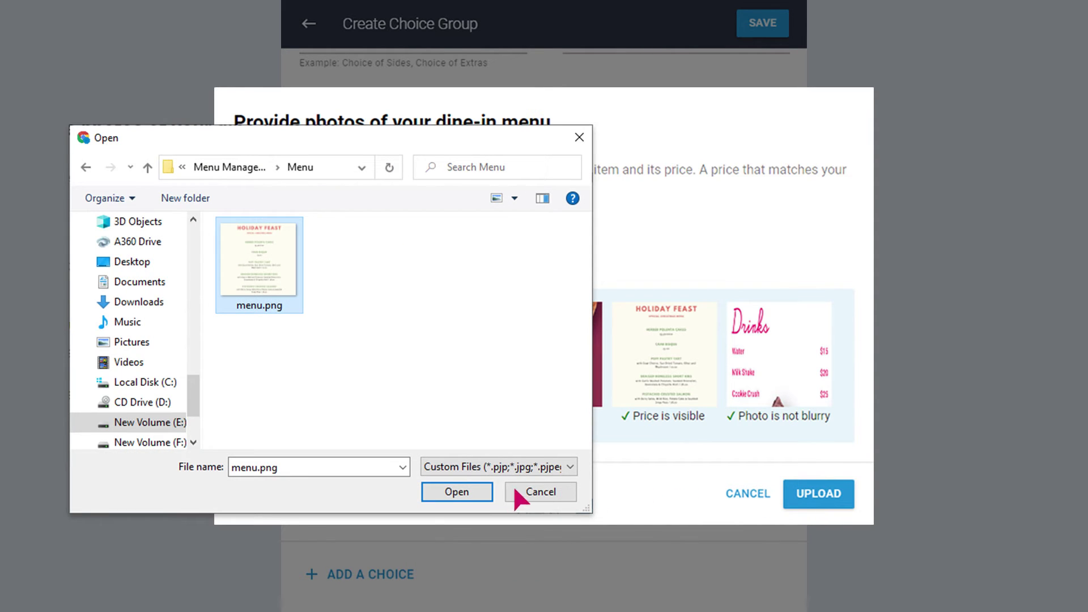
{"action": "left_click", "coordinate": [458, 491]}
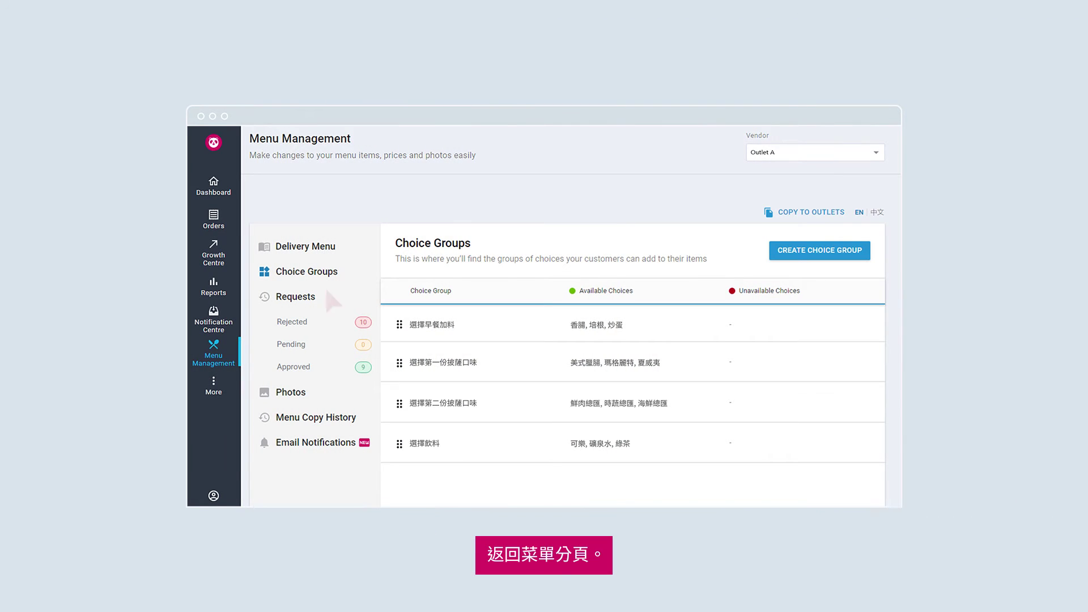
In the Delivery Menu, tick the 選擇早餐加料 choice group on the Brek 'O' Day item.
{"action": "left_click", "coordinate": [304, 242]}
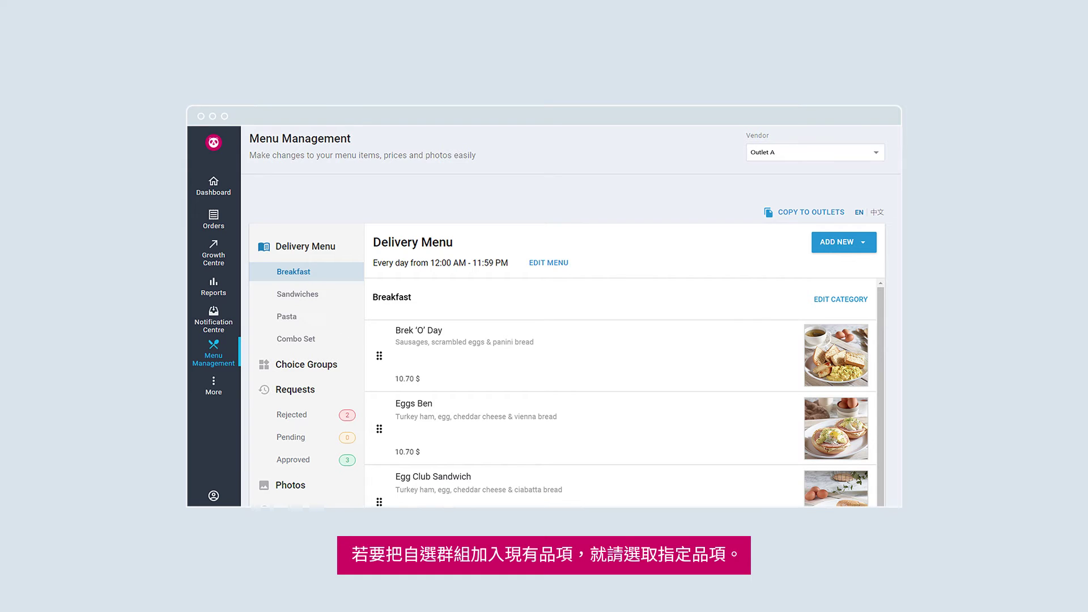
{"action": "left_click", "coordinate": [463, 335]}
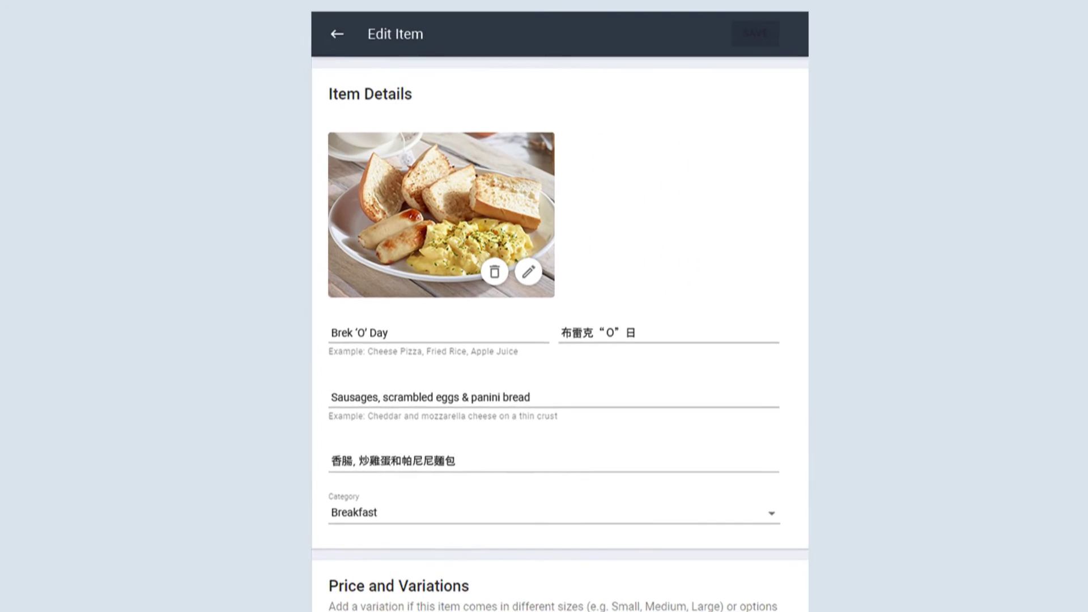
{"action": "scroll", "coordinate": [544, 306], "scroll_direction": "down", "scroll_amount": 8}
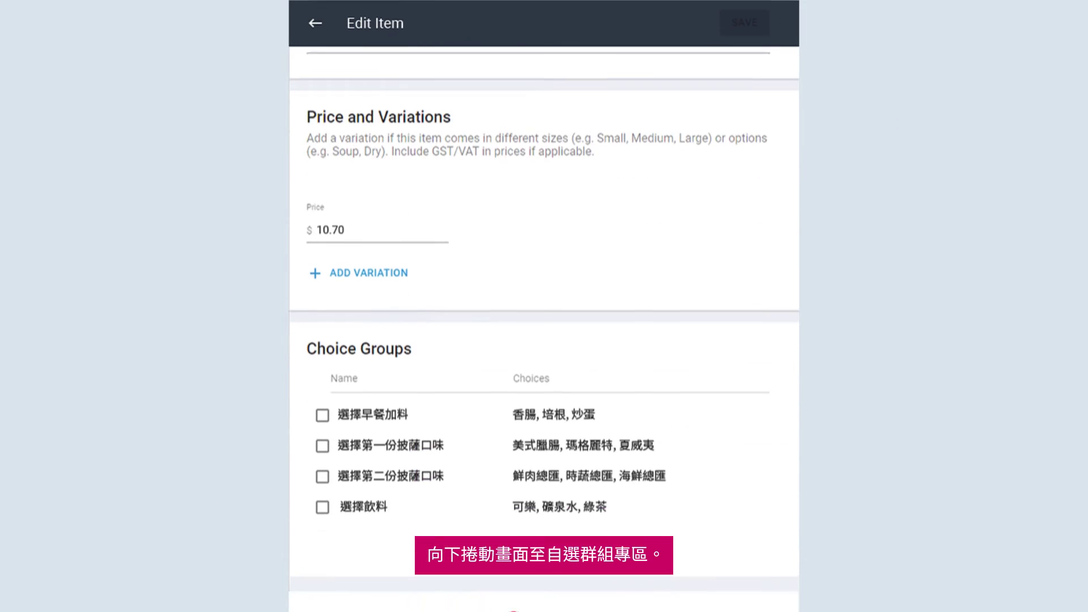
{"action": "scroll", "coordinate": [544, 306], "scroll_direction": "down", "scroll_amount": 1}
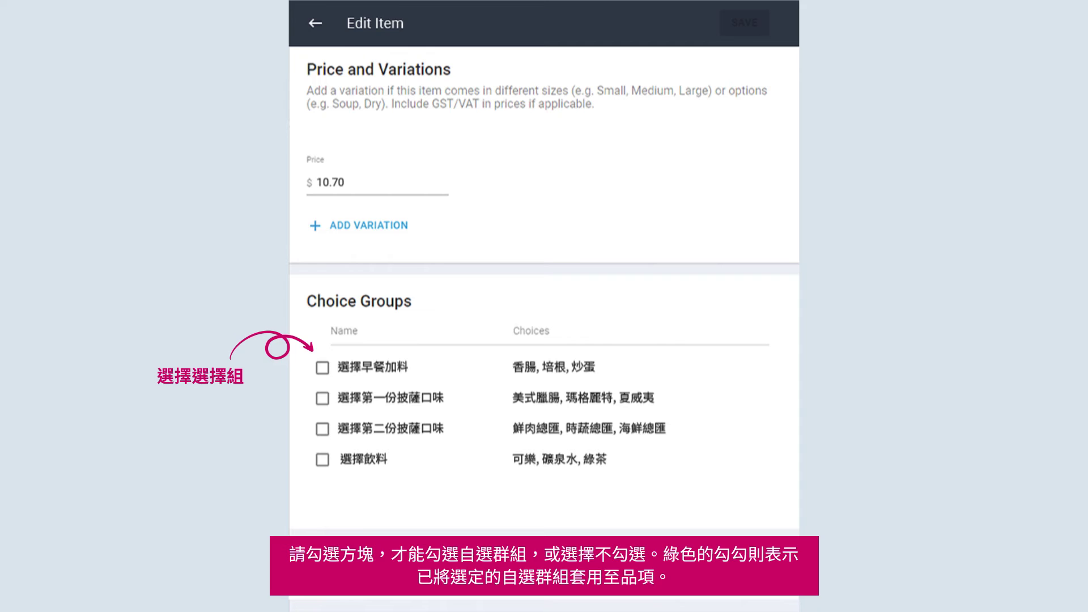
{"action": "left_click", "coordinate": [323, 368]}
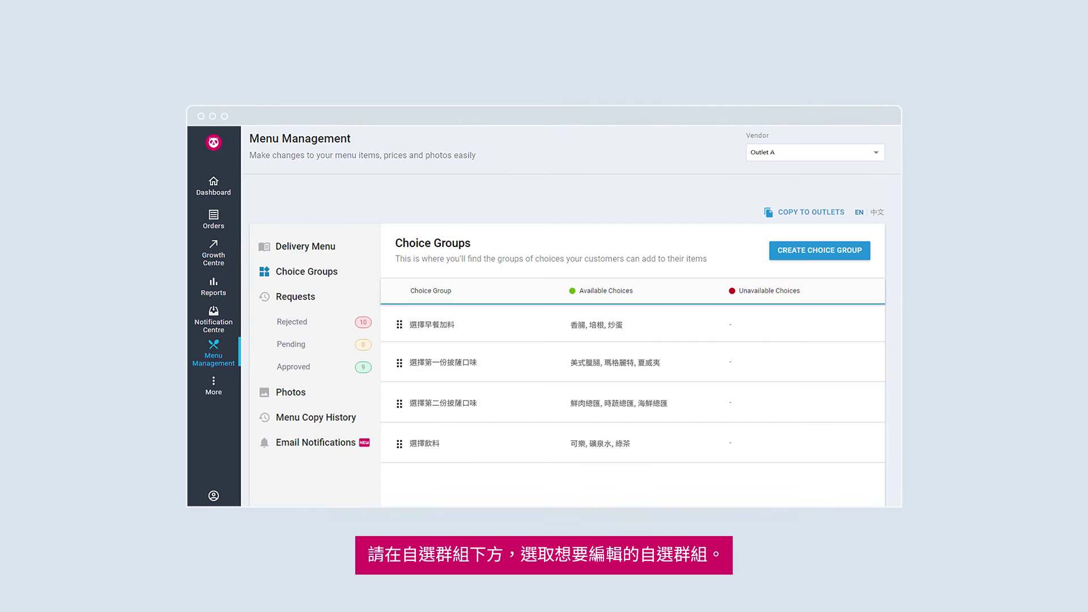
Change the third 選擇早餐加料 choice to 朝上的雞蛋 / Sunny-Side Up Egg at +$1.
{"action": "left_click", "coordinate": [458, 322]}
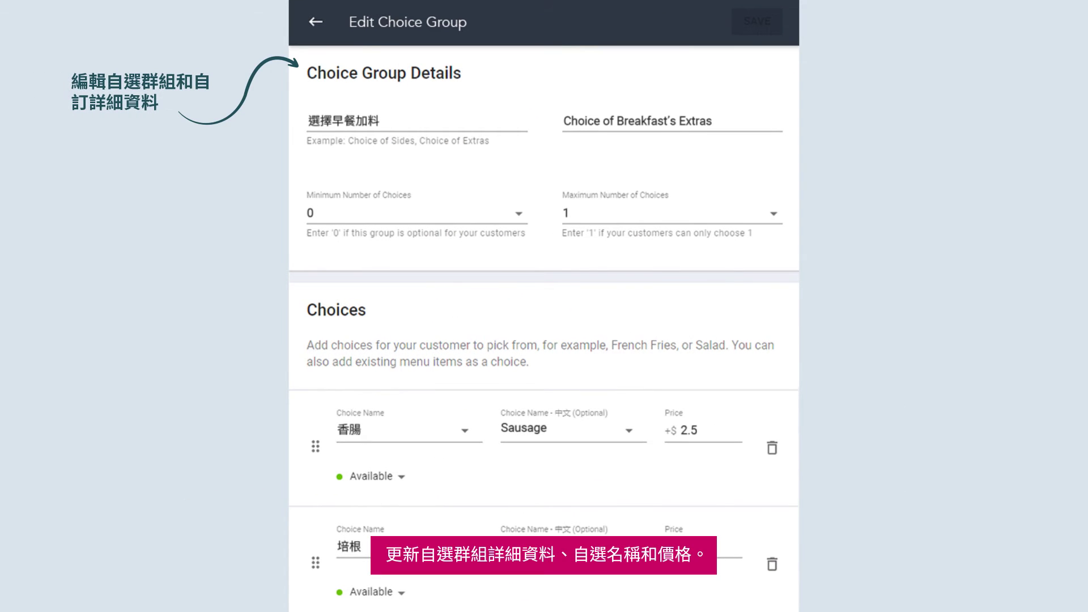
{"action": "scroll", "coordinate": [544, 322], "scroll_direction": "down", "scroll_amount": 5}
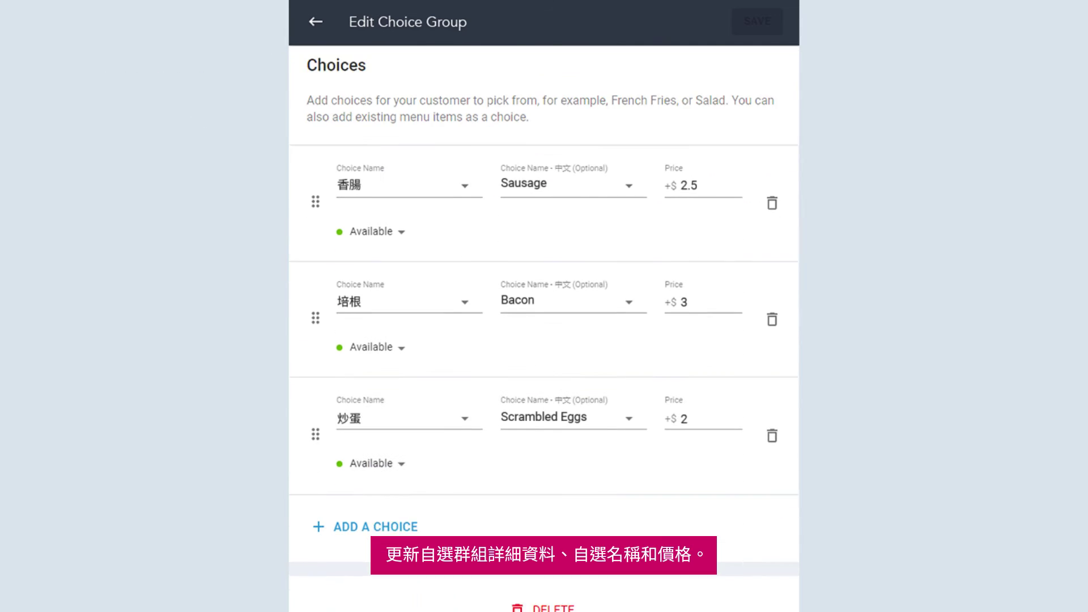
{"action": "type", "text": "朝上的雞"}
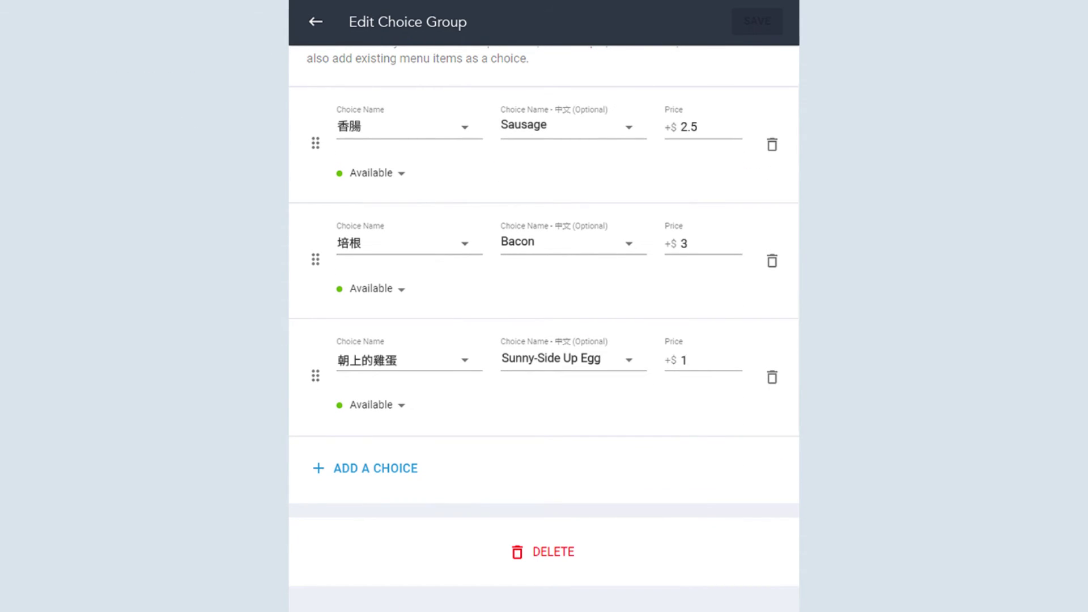
{"action": "type", "text": ".5"}
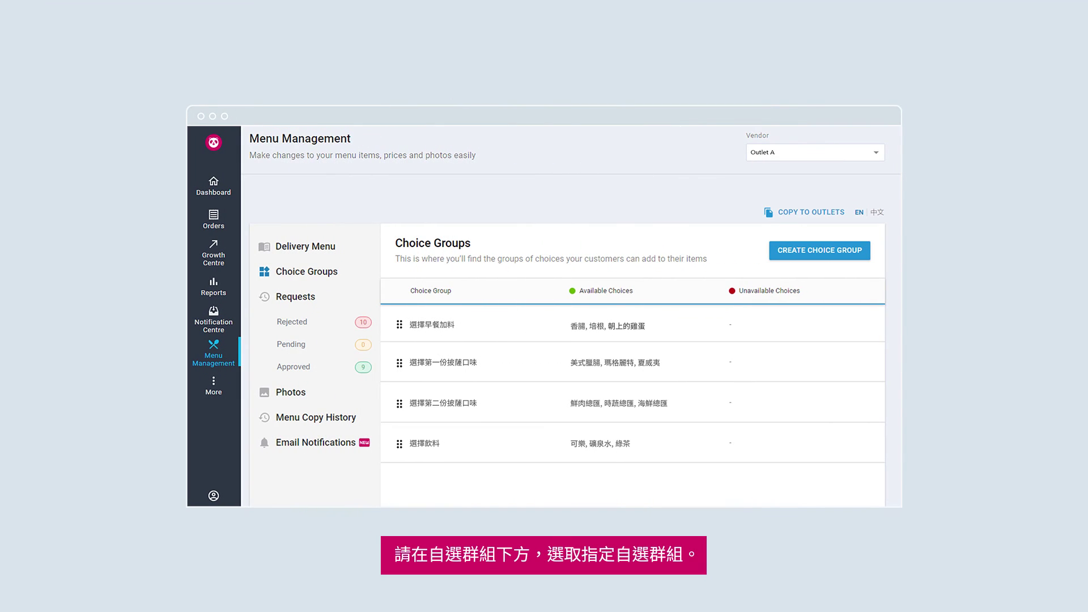
Switch the 香腸 choice in 選擇早餐加料 from Available to Unavailable.
{"action": "left_click", "coordinate": [457, 322]}
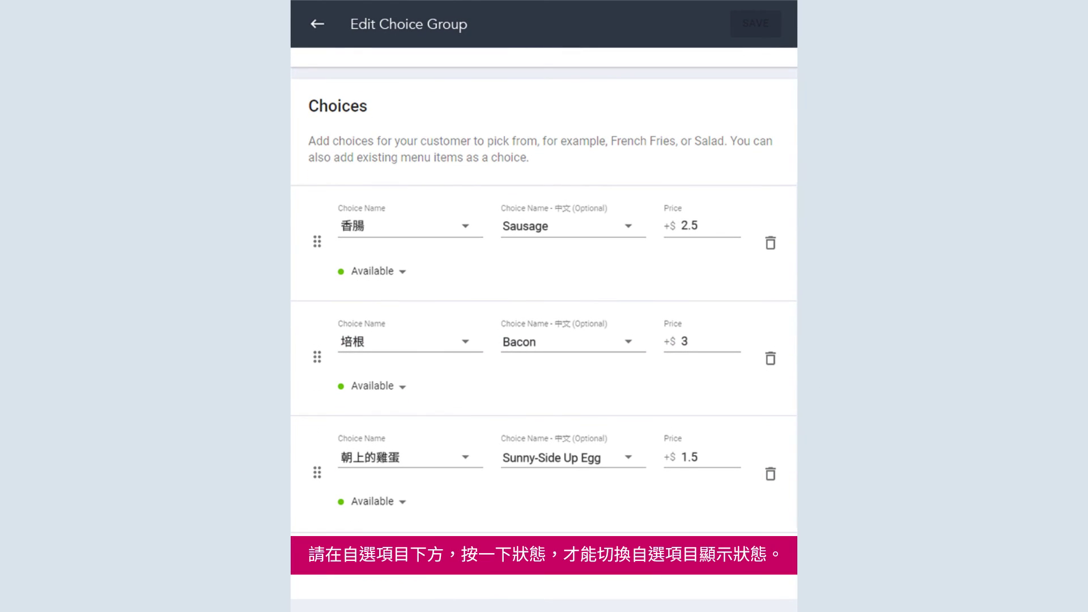
{"action": "left_click", "coordinate": [395, 271]}
{"action": "left_click", "coordinate": [383, 294]}
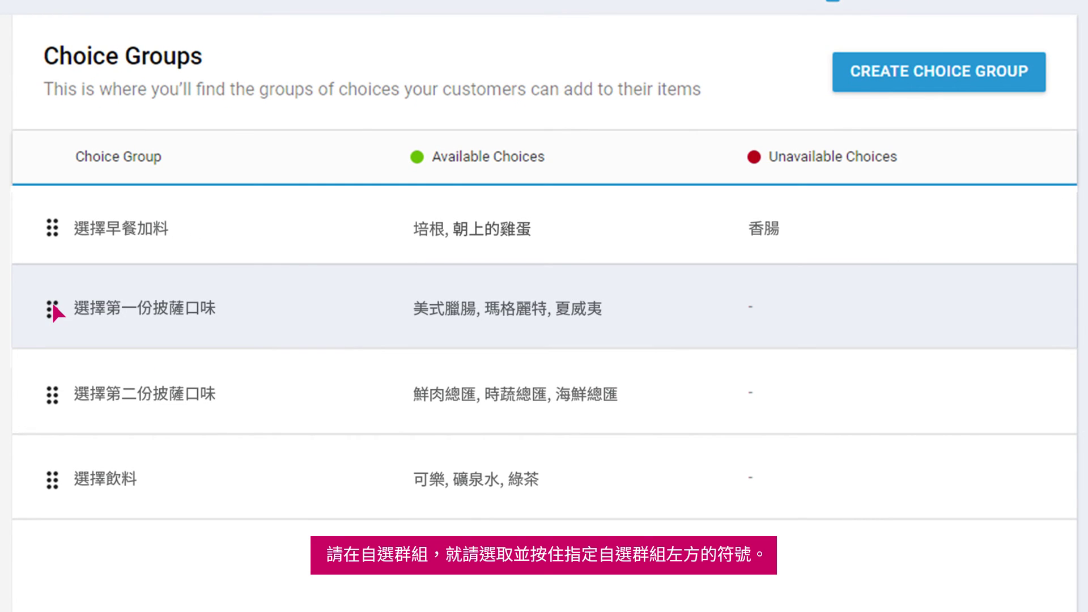
Drag 選擇第一份披薩口味 to the top of the list, above 選擇早餐加料.
{"action": "left_click_drag", "start_coordinate": [54, 302], "coordinate": [54, 224]}
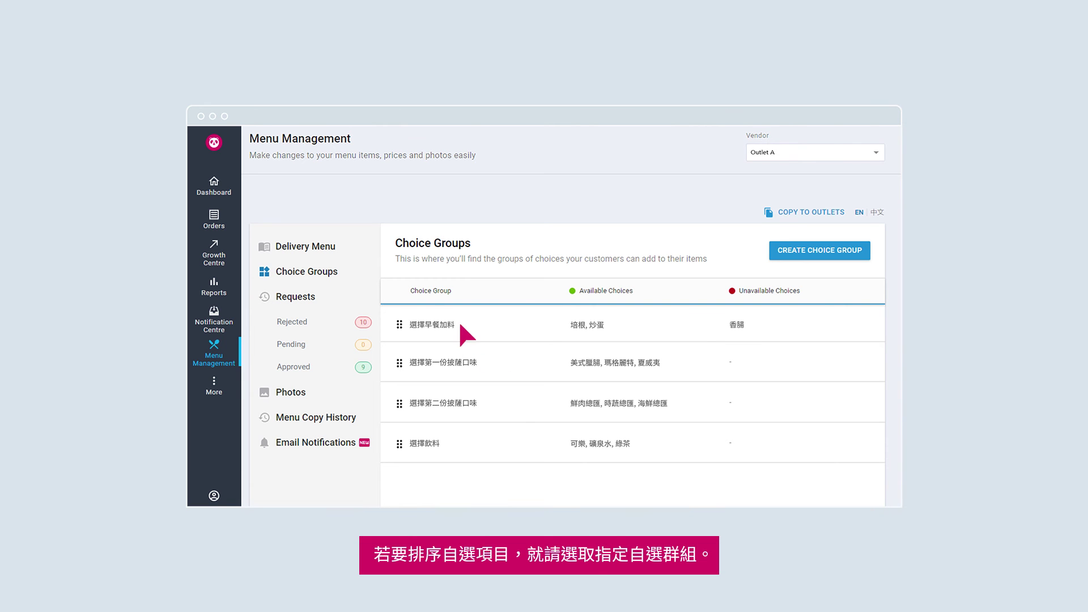
In 選擇早餐加料, drag 香腸 below 培根 and save the new choice order.
{"action": "left_click", "coordinate": [457, 322]}
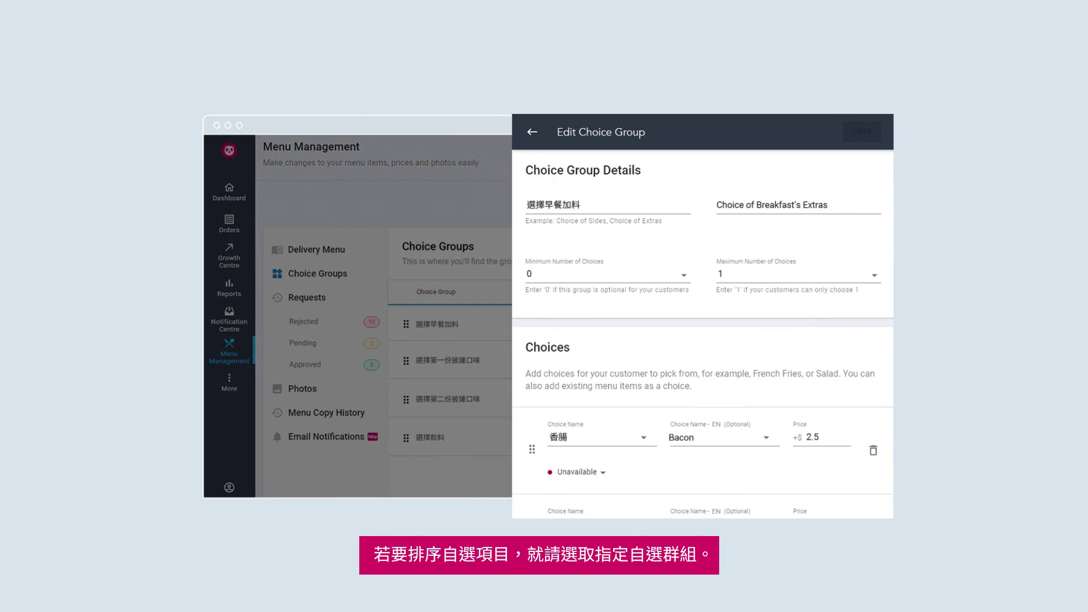
{"action": "scroll", "coordinate": [544, 306], "scroll_direction": "down", "scroll_amount": 5}
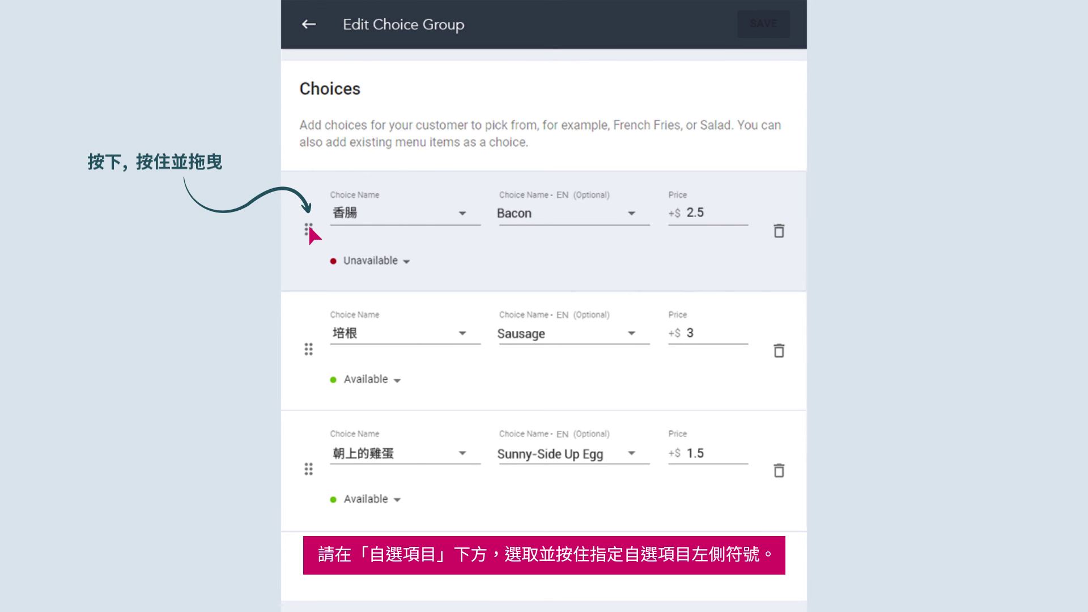
{"action": "left_click_drag", "start_coordinate": [310, 228], "coordinate": [310, 347]}
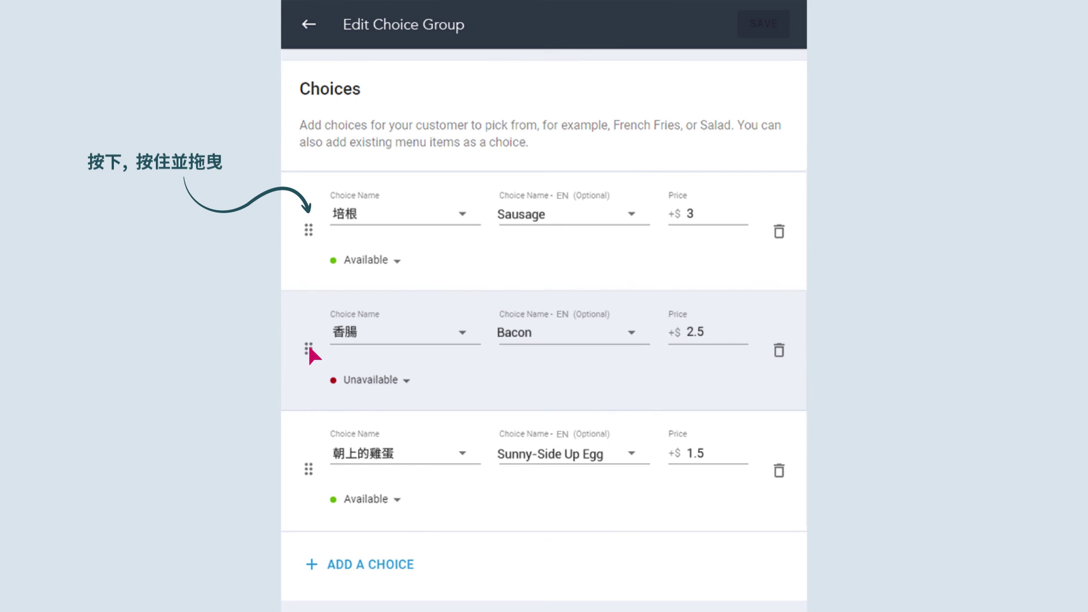
{"action": "left_click_drag", "start_coordinate": [309, 344], "coordinate": [308, 343]}
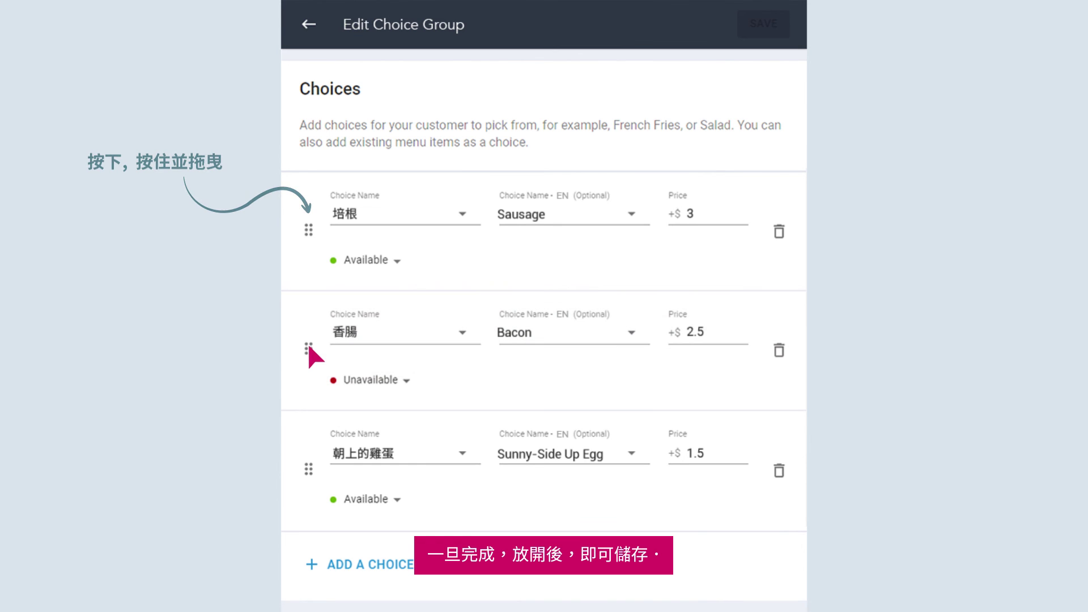
{"action": "left_click", "coordinate": [764, 22]}
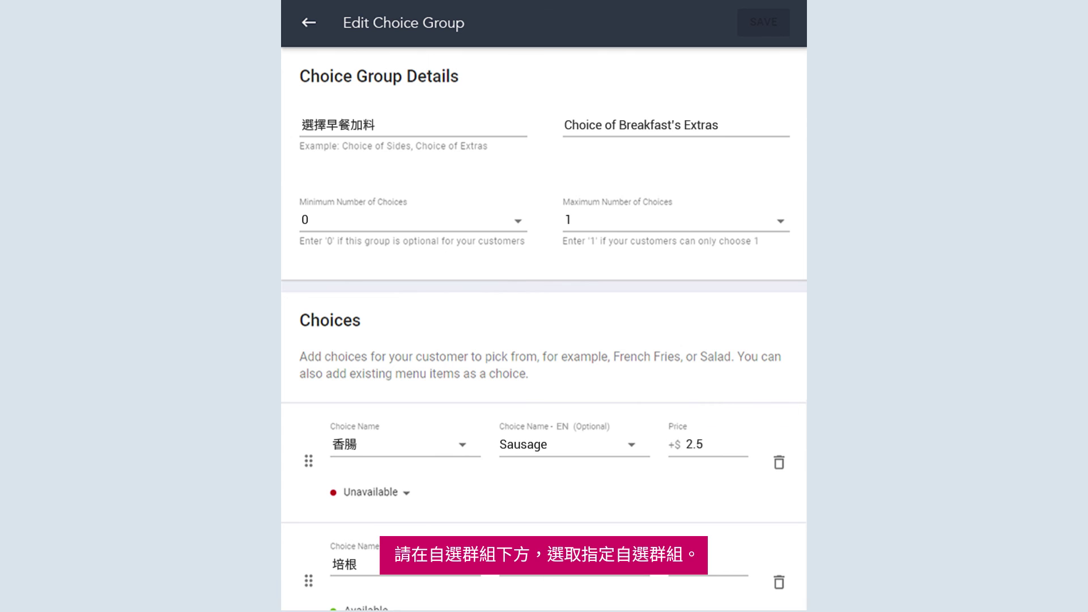
Request deletion of the 選擇早餐加料 choice group to bring up its confirmation warning.
{"action": "scroll", "coordinate": [544, 329], "scroll_direction": "down", "scroll_amount": 6}
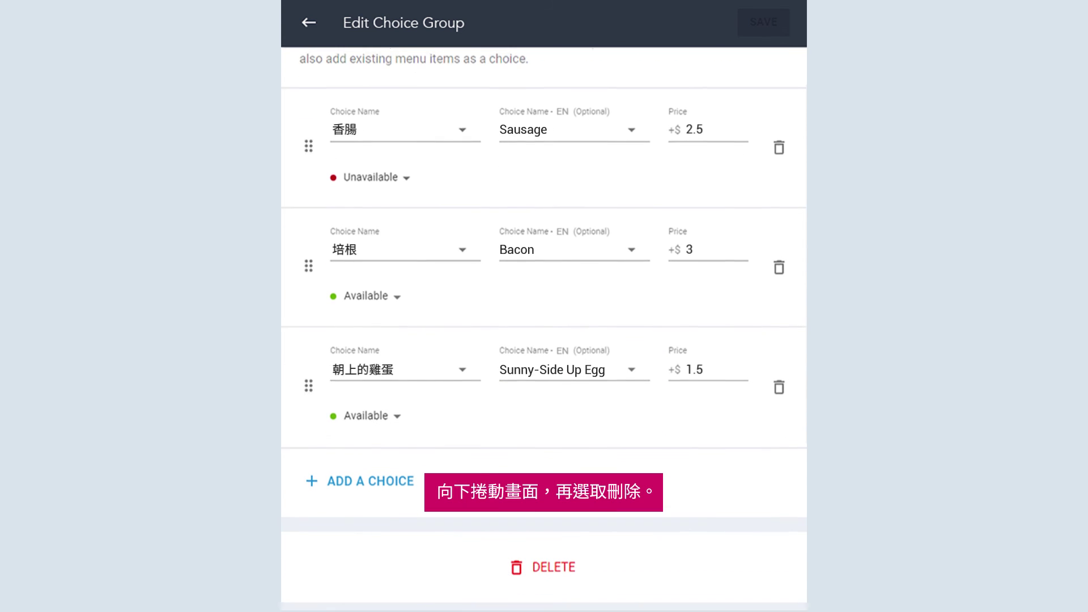
{"action": "left_click", "coordinate": [539, 558]}
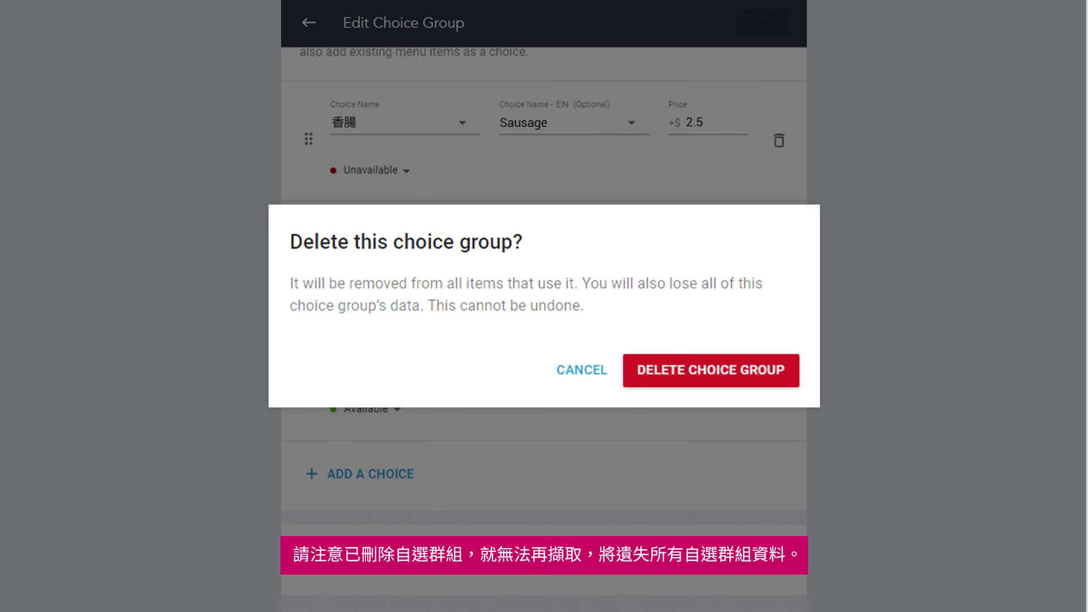